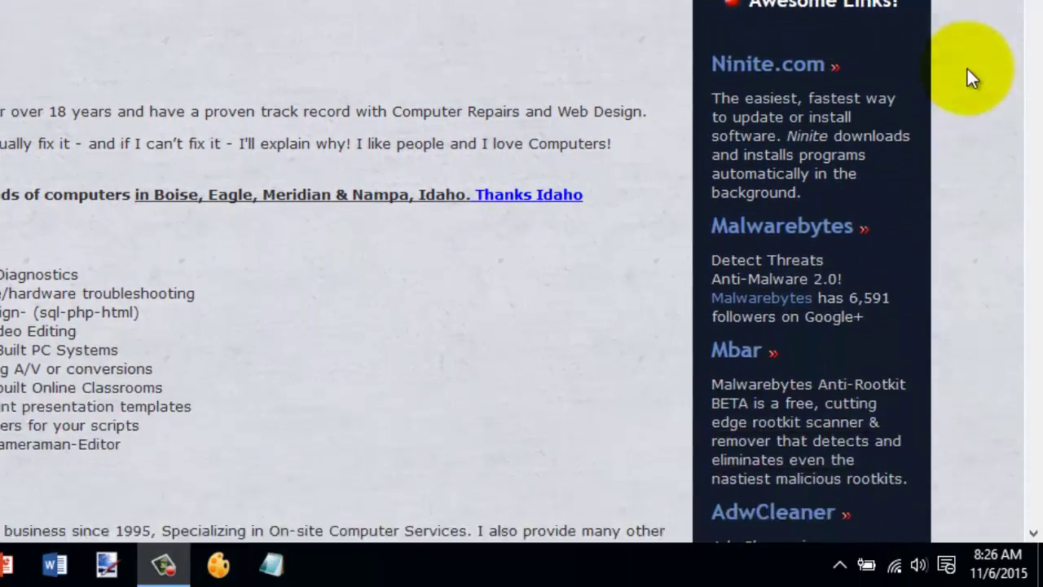
Step: Open the BleepingComputer AdwCleaner download page from the Awesome Links sidebar
{"action": "scroll", "coordinate": [967, 69], "scroll_direction": "down", "scroll_amount": 1}
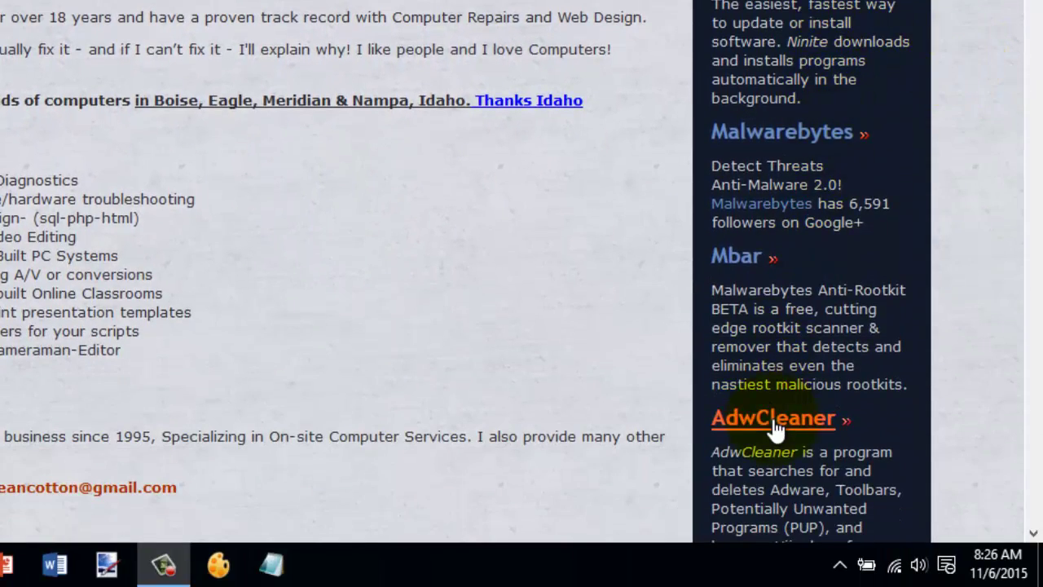
{"action": "left_click", "coordinate": [774, 423]}
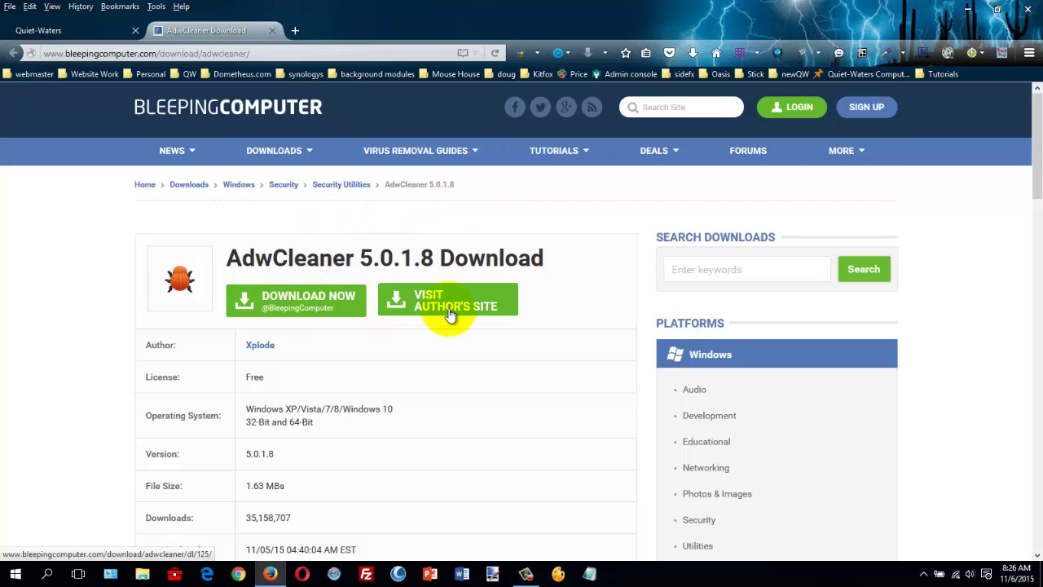
Step: Save AdwCleaner.exe (1.6 MB) to the Desktop, then minimize Firefox
{"action": "left_click", "coordinate": [300, 299]}
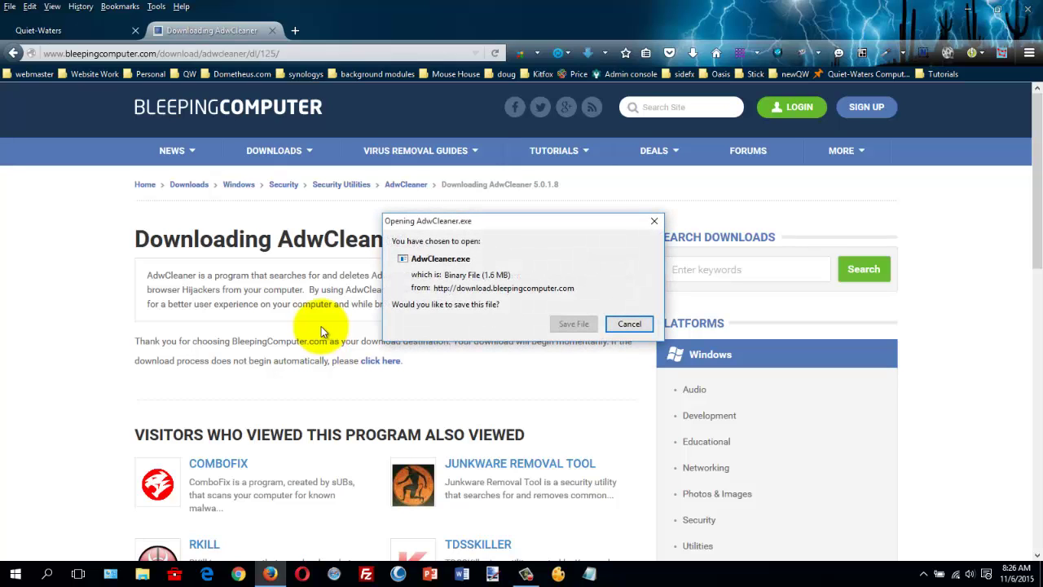
{"action": "left_click", "coordinate": [573, 324]}
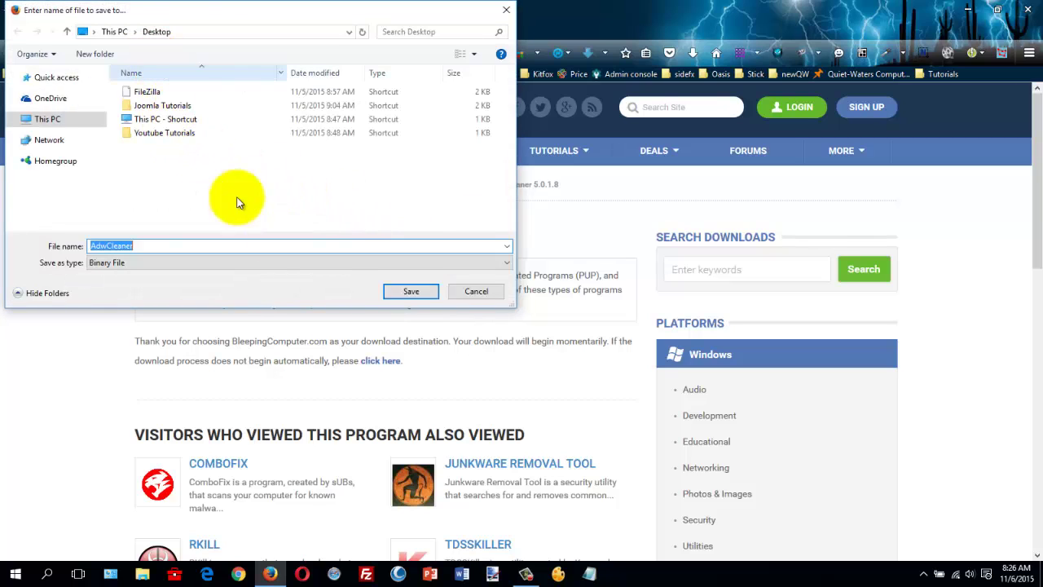
{"action": "left_click", "coordinate": [399, 292]}
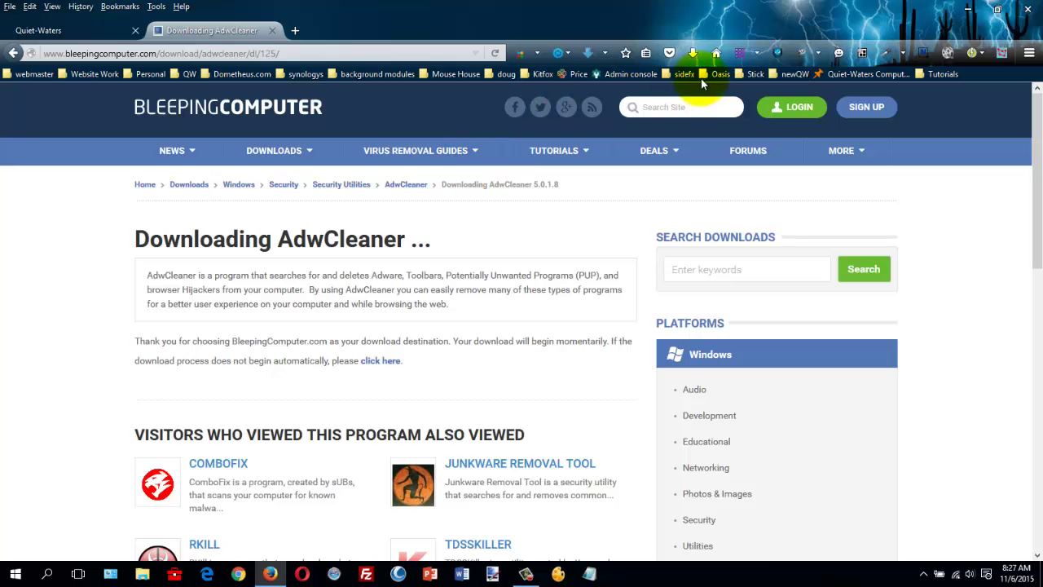
{"action": "left_click", "coordinate": [970, 10]}
Step: Move the AdwCleaner icon to mid-desktop and launch it, approving User Account Control
{"action": "left_click_drag", "start_coordinate": [29, 230], "coordinate": [476, 227]}
{"action": "left_click", "coordinate": [575, 182]}
{"action": "double_click", "coordinate": [477, 231]}
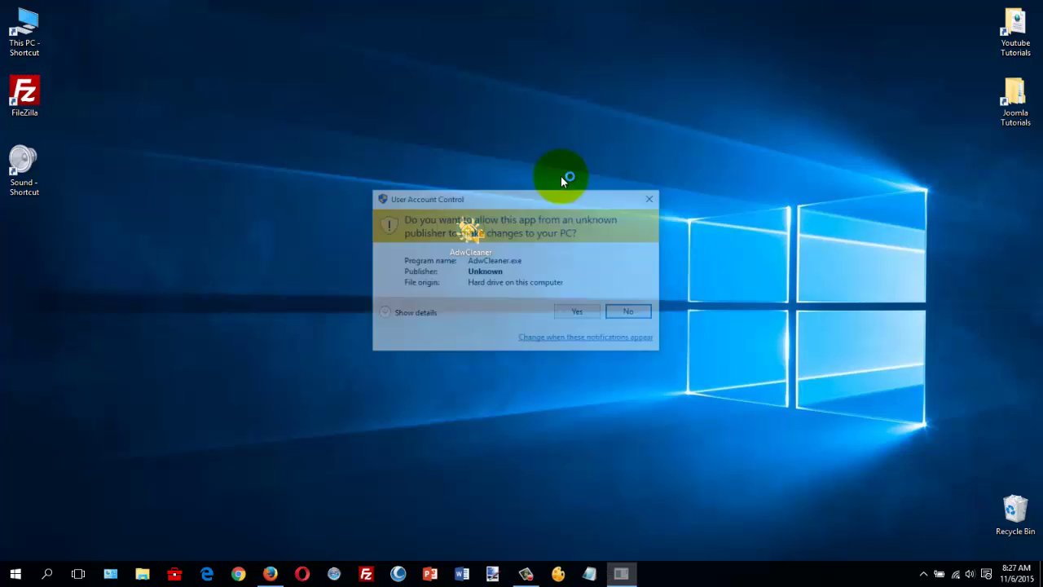
{"action": "left_click", "coordinate": [578, 313]}
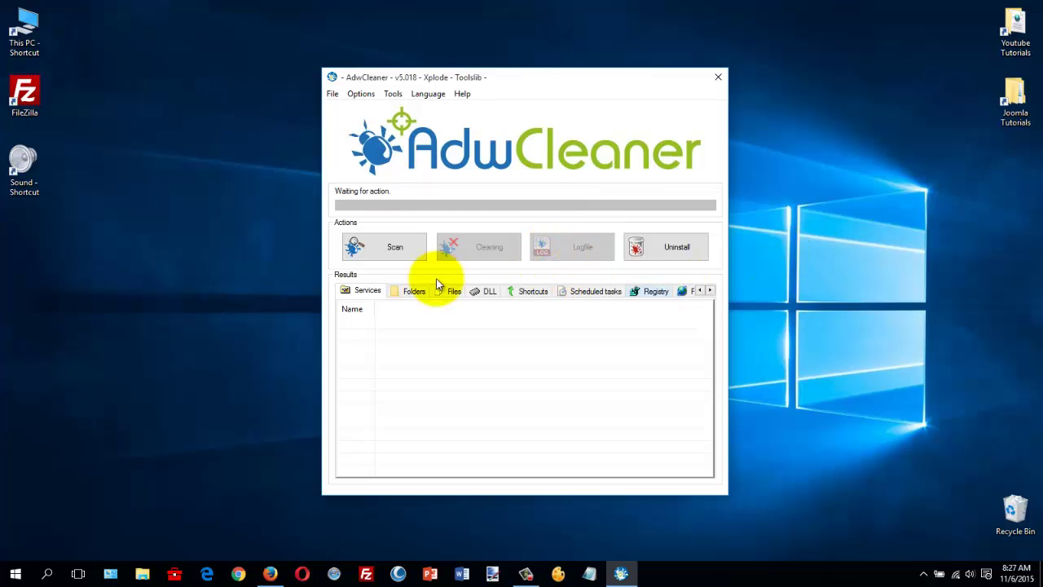
Step: Start the adware scan and browse Results from Folders through Scheduled tasks to Firefox and Chrome
{"action": "left_click", "coordinate": [396, 248]}
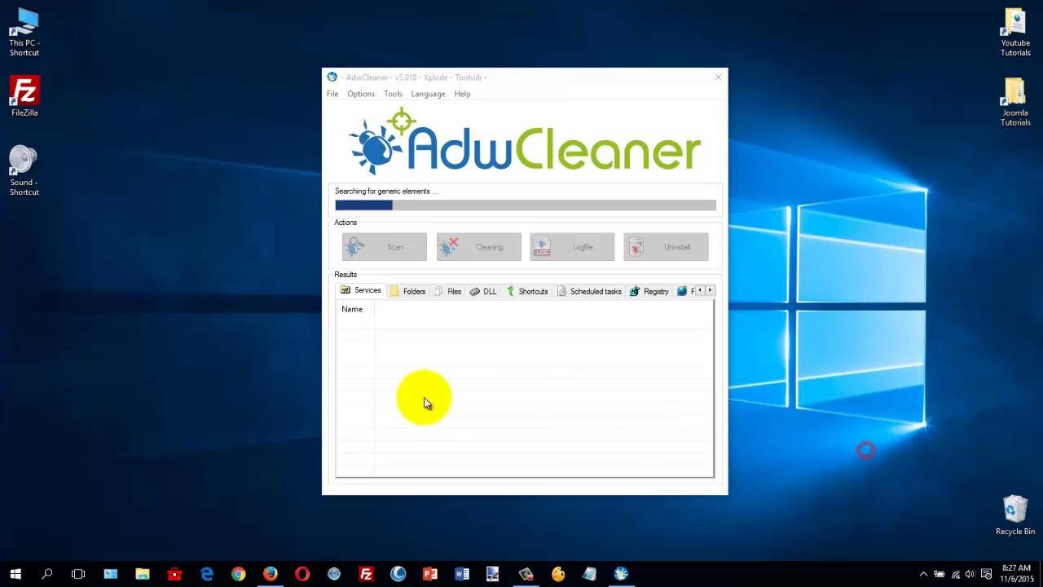
{"action": "left_click", "coordinate": [413, 292]}
{"action": "left_click", "coordinate": [487, 292]}
{"action": "left_click", "coordinate": [534, 292]}
{"action": "left_click", "coordinate": [581, 292]}
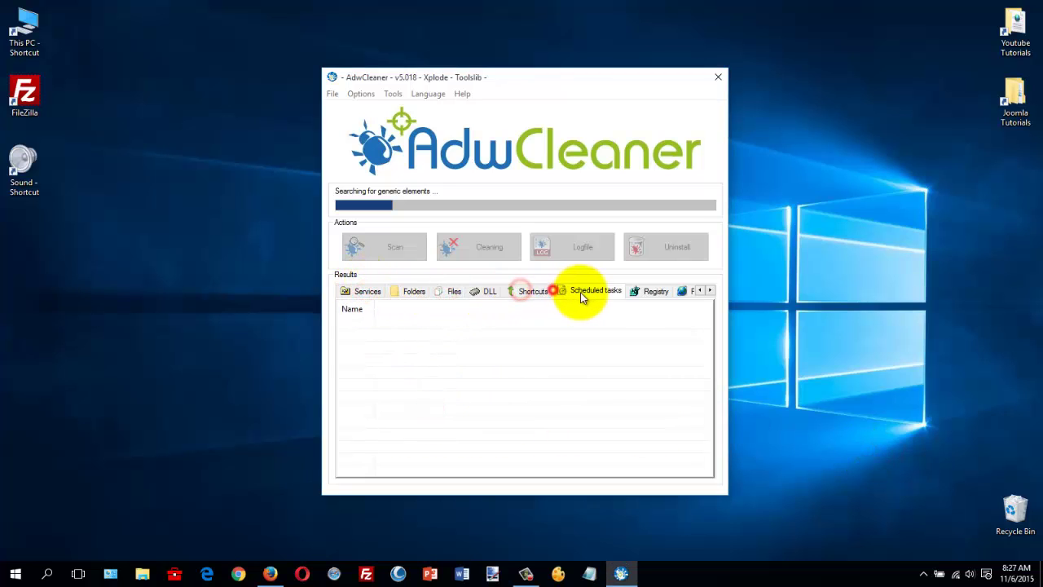
{"action": "left_click", "coordinate": [710, 290]}
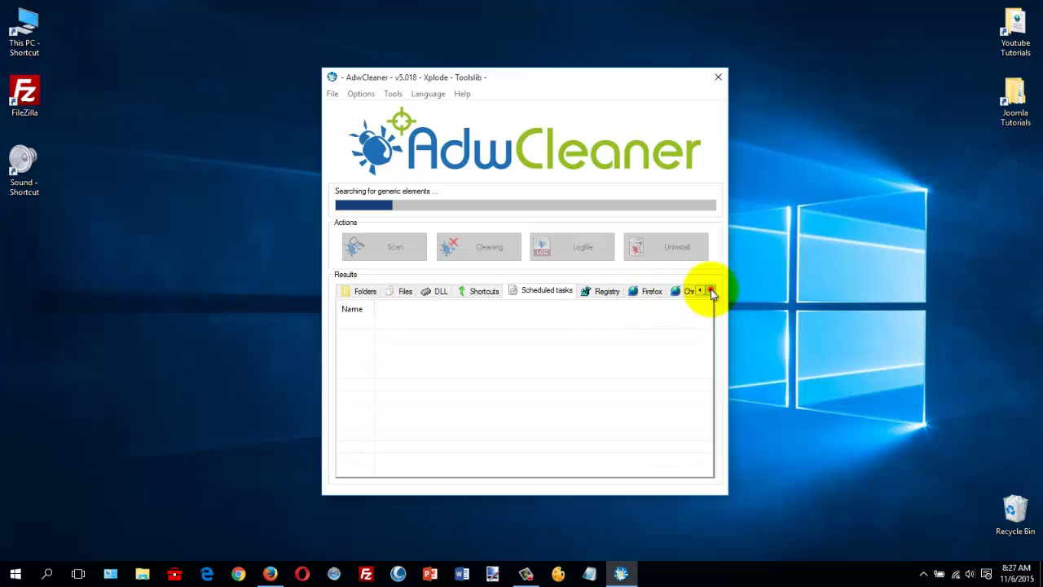
{"action": "left_click", "coordinate": [710, 290]}
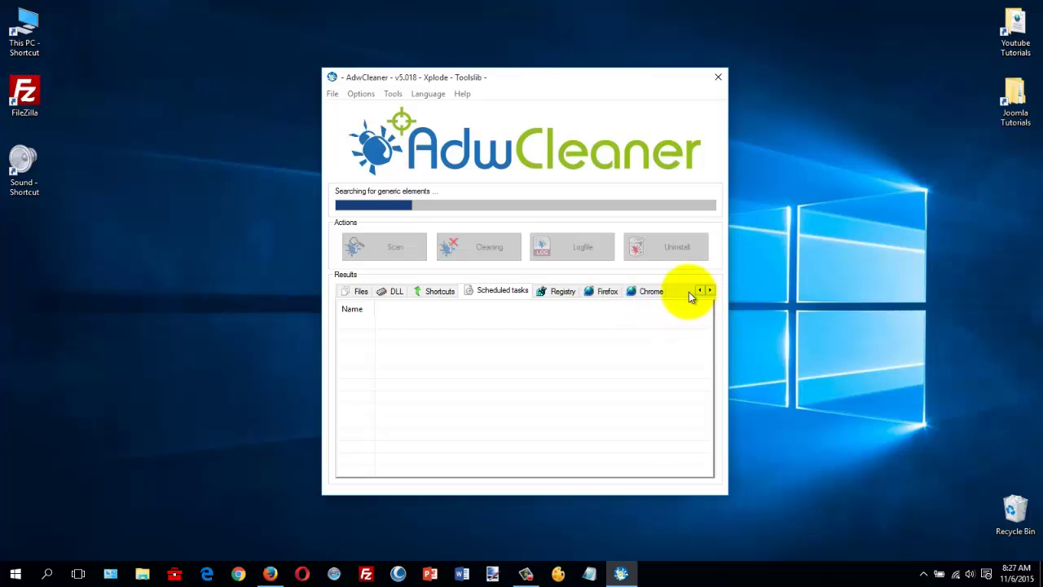
Step: Bring the Services category back into view and let the scan finish at Waiting for action
{"action": "left_click", "coordinate": [692, 263]}
{"action": "left_click", "coordinate": [701, 291]}
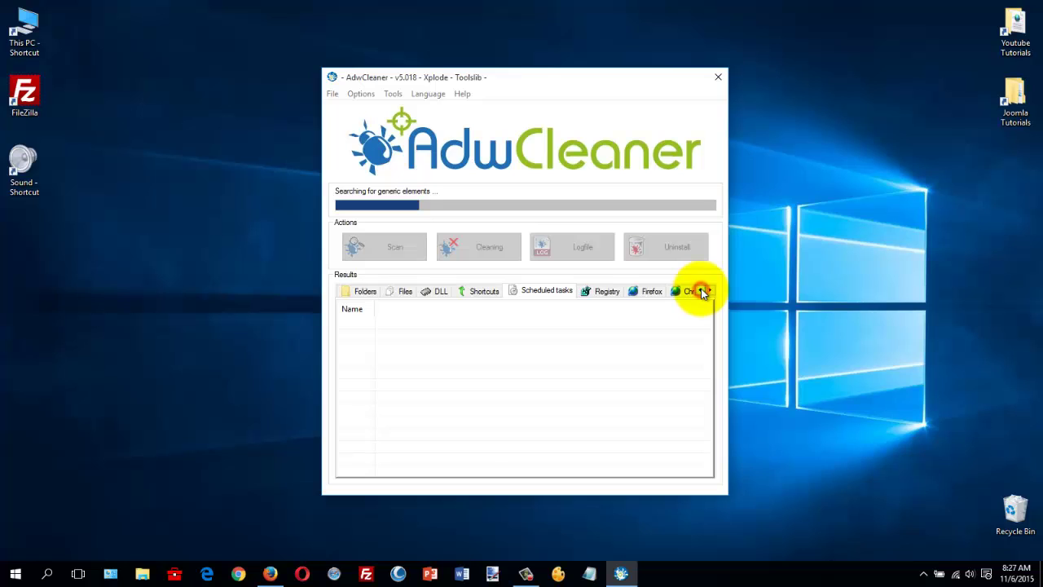
{"action": "left_click", "coordinate": [700, 292]}
{"action": "left_click", "coordinate": [701, 291]}
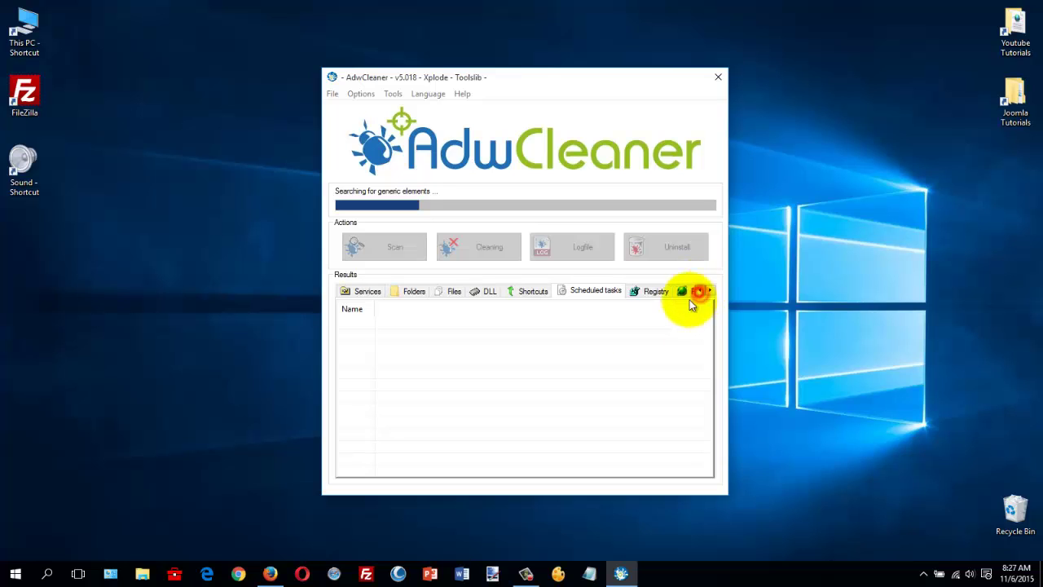
{"action": "left_click", "coordinate": [622, 343]}
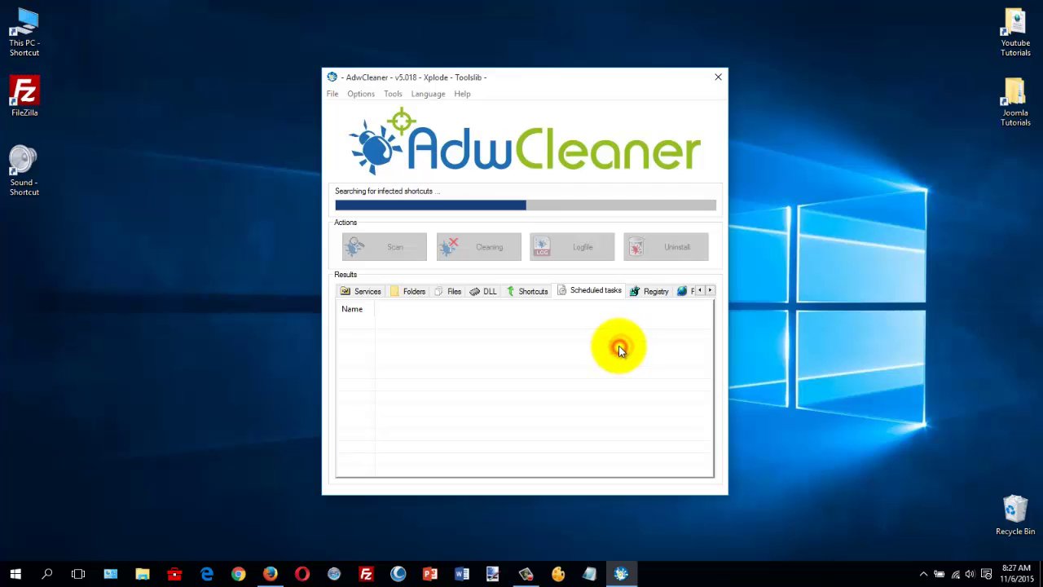
{"action": "left_click", "coordinate": [558, 576]}
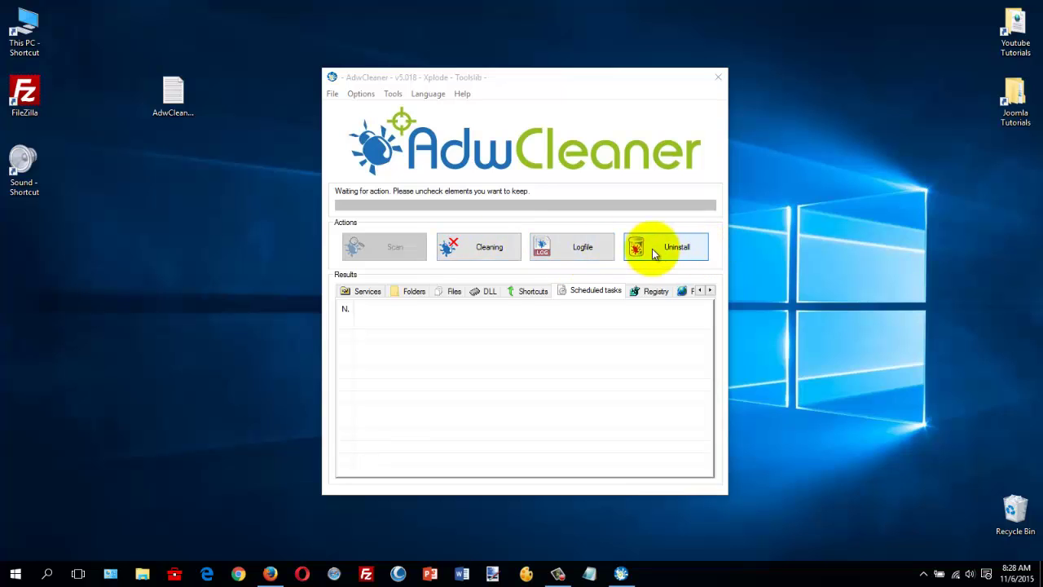
Step: Start Cleaning, then cancel the Closing programs warning
{"action": "left_click", "coordinate": [491, 253]}
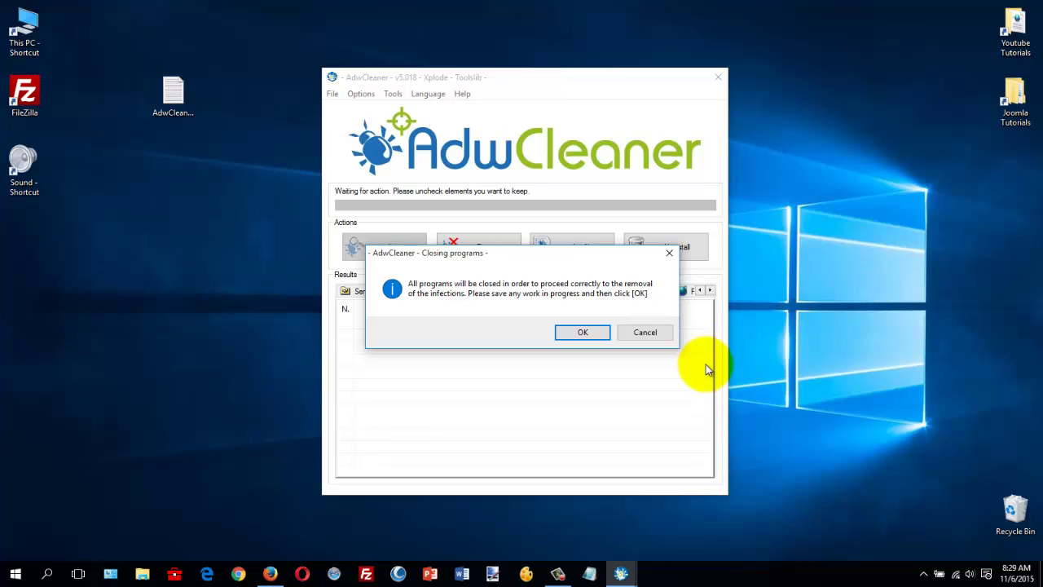
{"action": "left_click", "coordinate": [660, 334]}
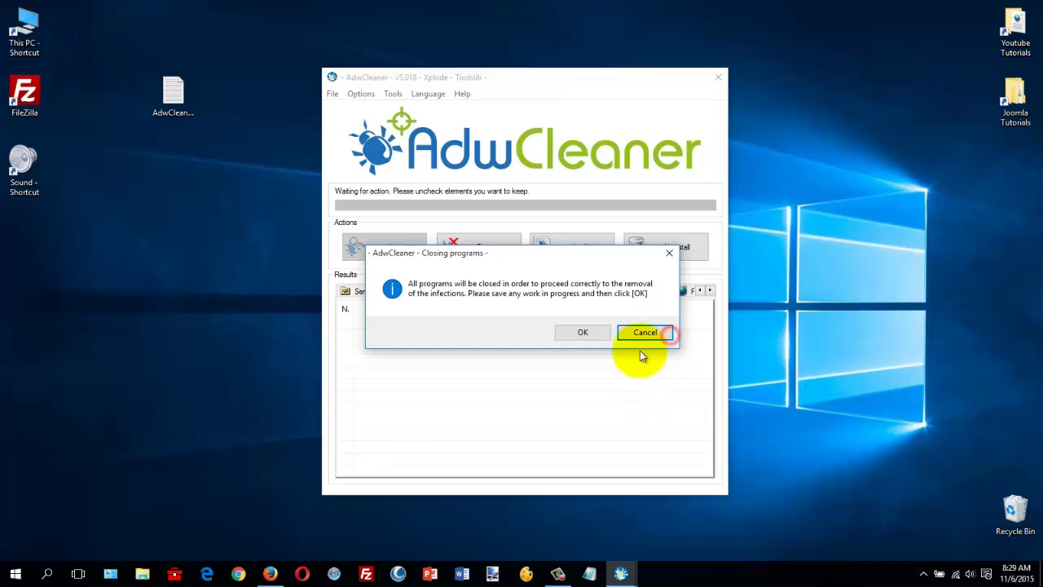
{"action": "left_click", "coordinate": [659, 336]}
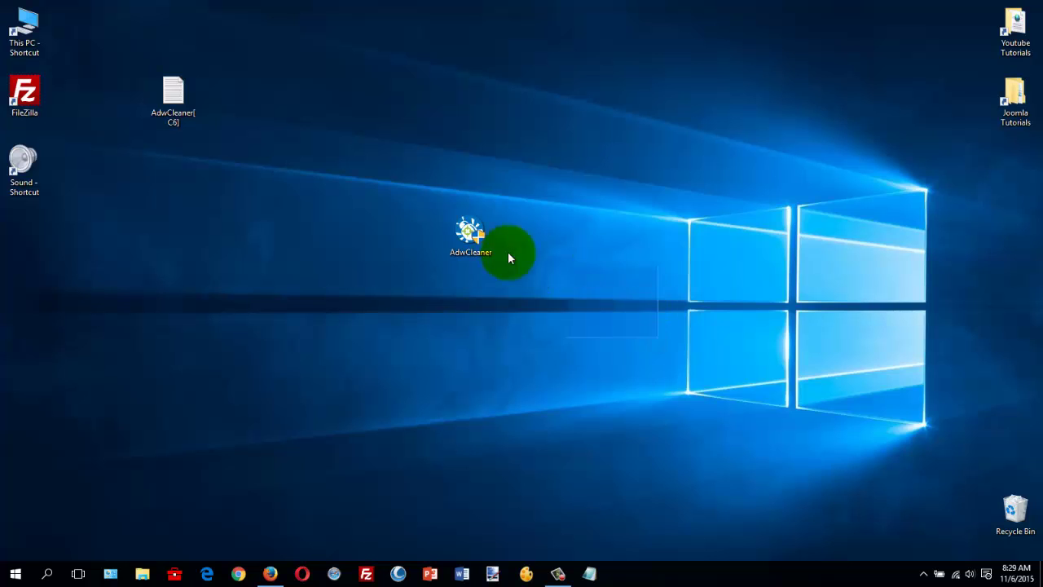
Step: Open the AdwCleaner[C6] log and highlight its Registry, Web browsers and websearchplus entries
{"action": "double_click", "coordinate": [173, 98]}
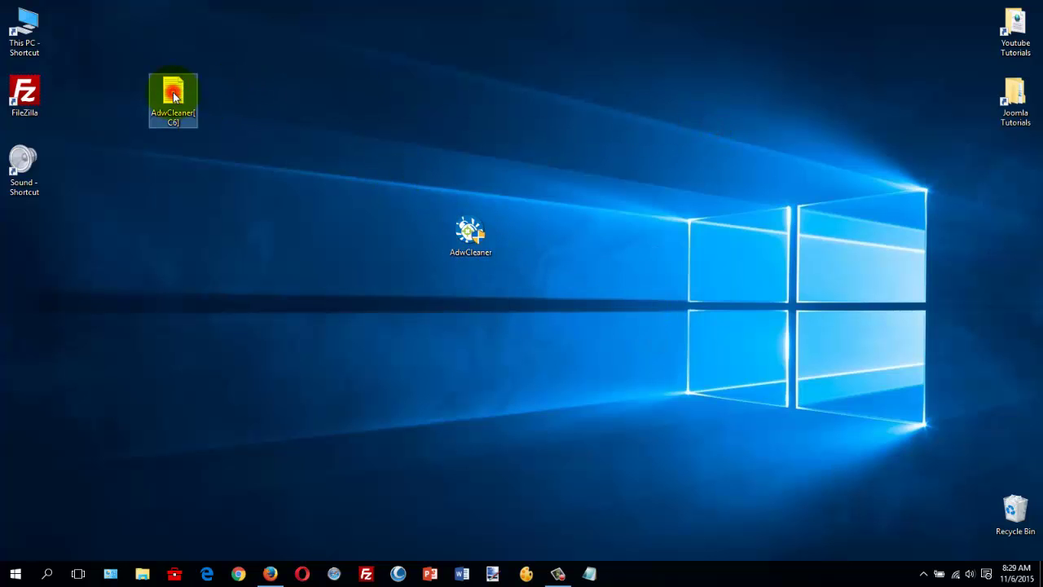
{"action": "left_click_drag", "start_coordinate": [346, 37], "coordinate": [466, 84]}
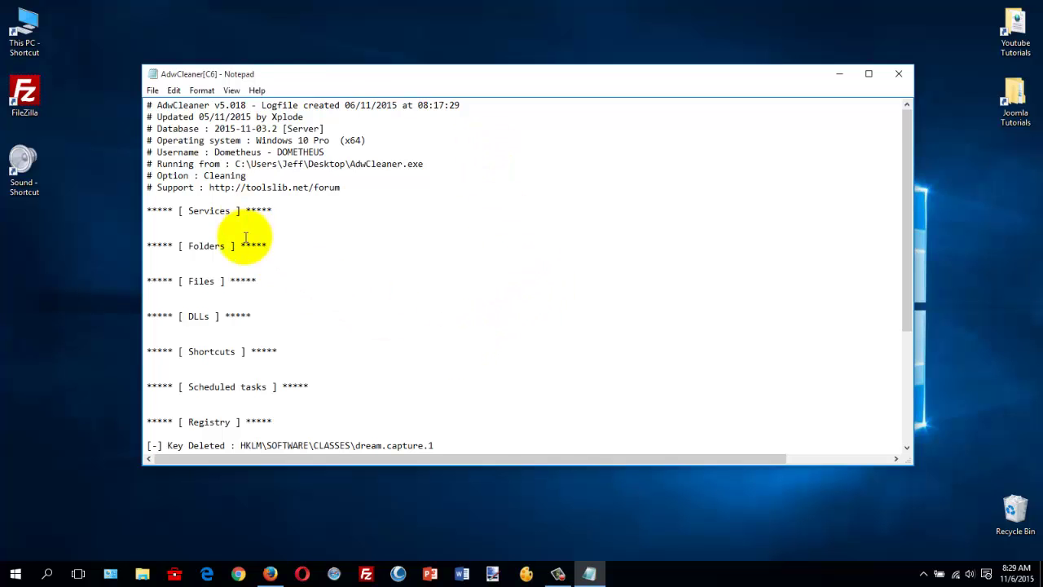
{"action": "scroll", "coordinate": [326, 302], "scroll_direction": "down", "scroll_amount": 5}
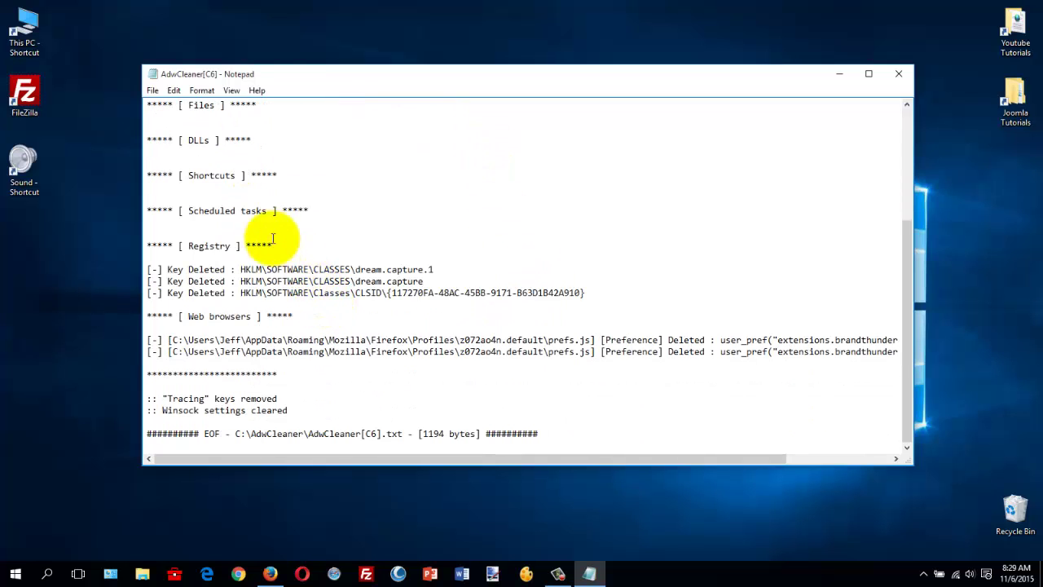
{"action": "left_click_drag", "start_coordinate": [262, 245], "coordinate": [188, 245]}
{"action": "left_click_drag", "start_coordinate": [271, 316], "coordinate": [189, 316]}
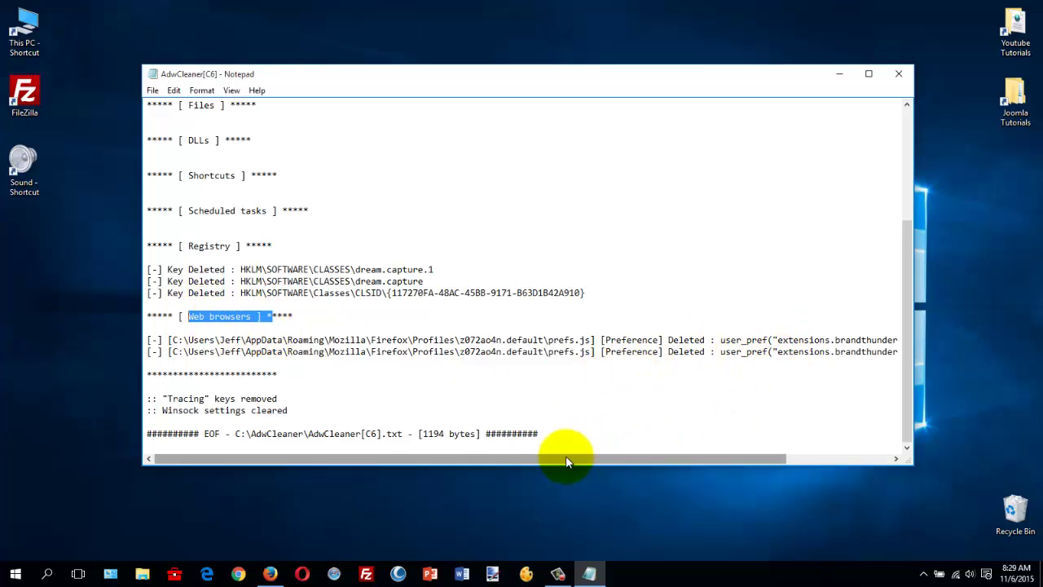
{"action": "left_click_drag", "start_coordinate": [583, 458], "coordinate": [689, 458]}
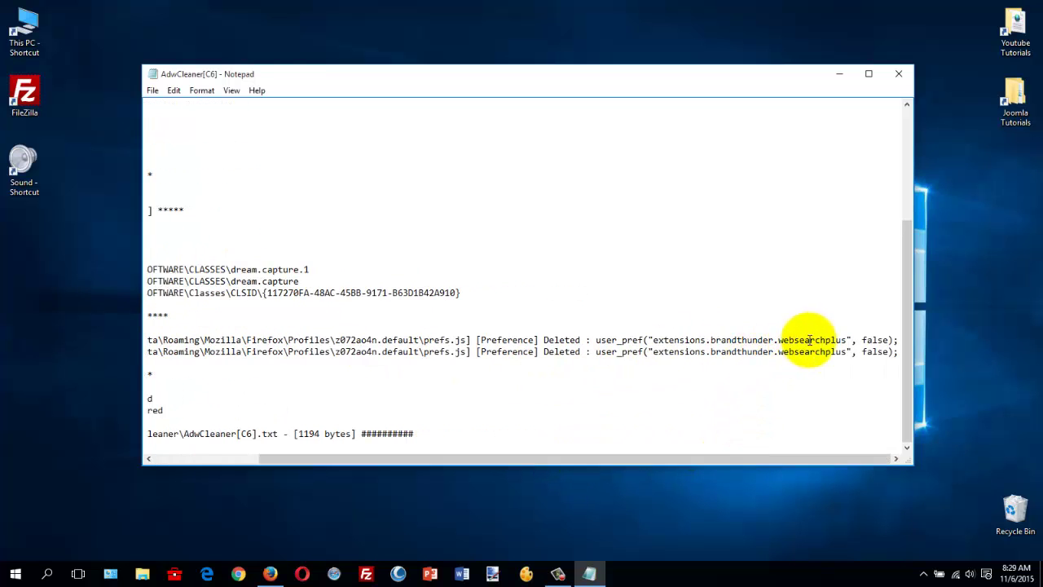
{"action": "left_click_drag", "start_coordinate": [782, 340], "coordinate": [852, 340]}
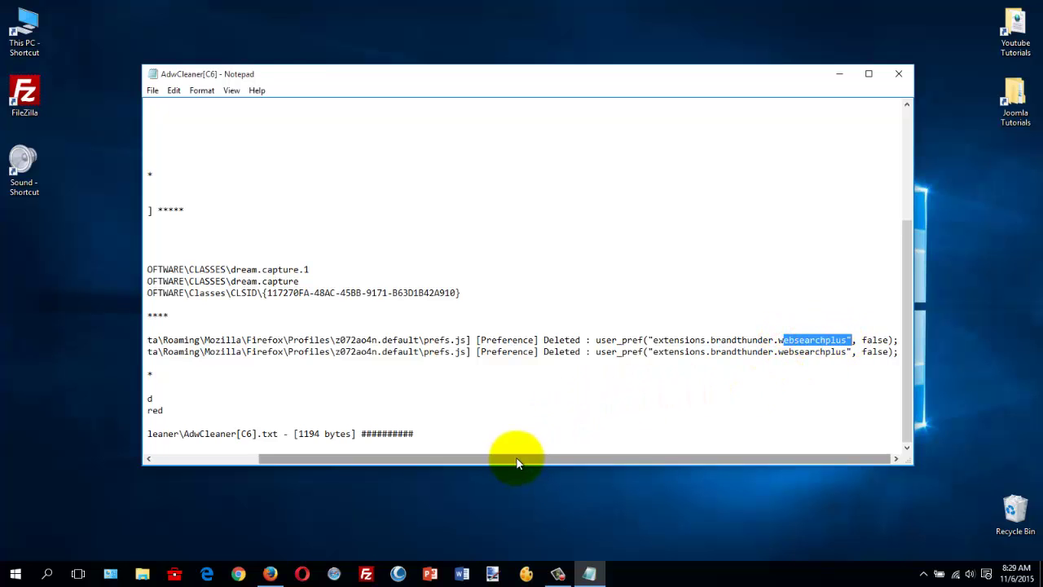
{"action": "left_click_drag", "start_coordinate": [517, 458], "coordinate": [377, 459]}
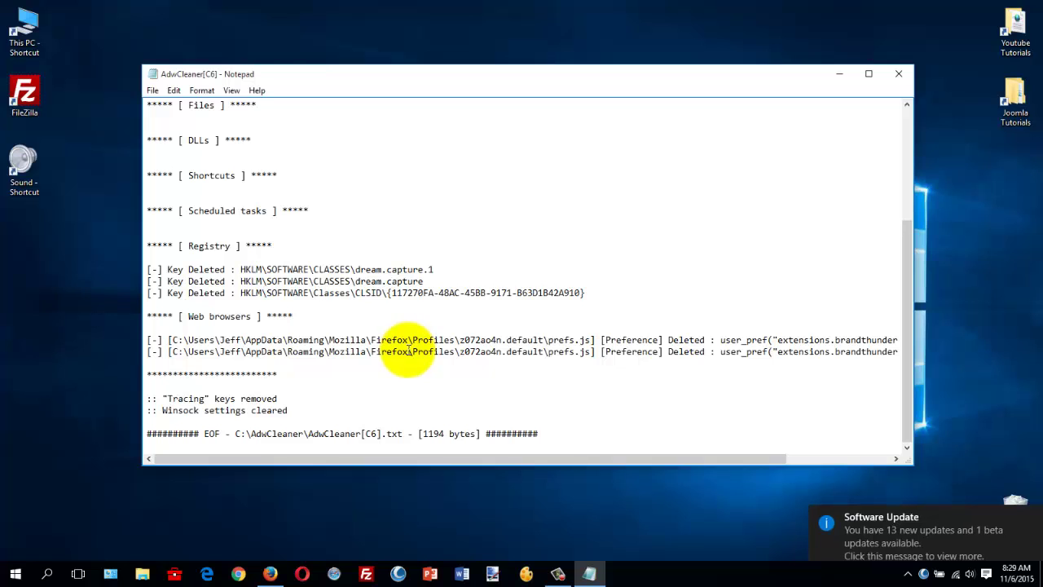
Step: Dismiss the software update notification, scroll back to the top, and close the log
{"action": "left_click", "coordinate": [1033, 519]}
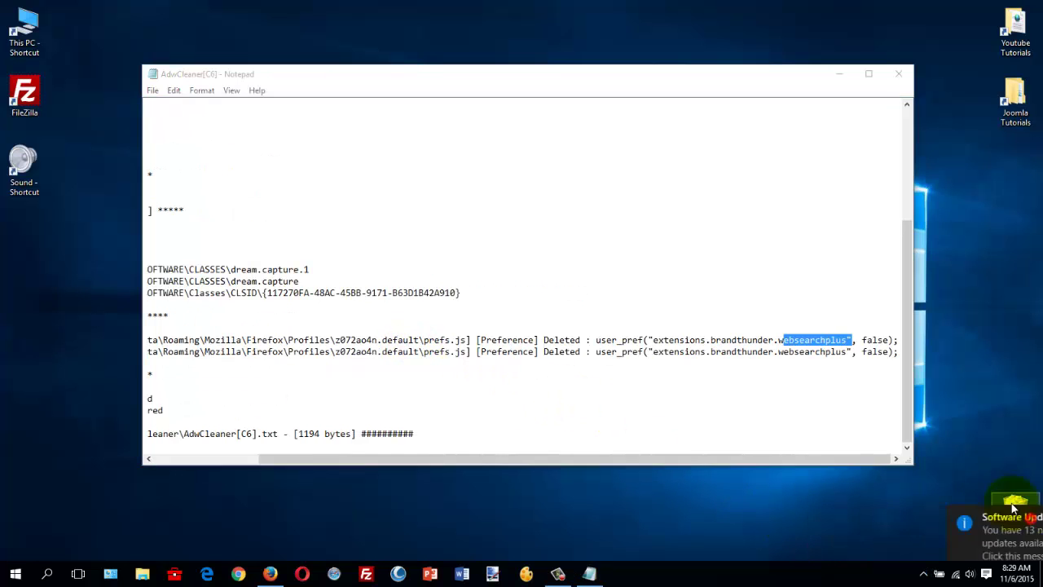
{"action": "left_click", "coordinate": [442, 268]}
{"action": "scroll", "coordinate": [454, 121], "scroll_direction": "up", "scroll_amount": 5}
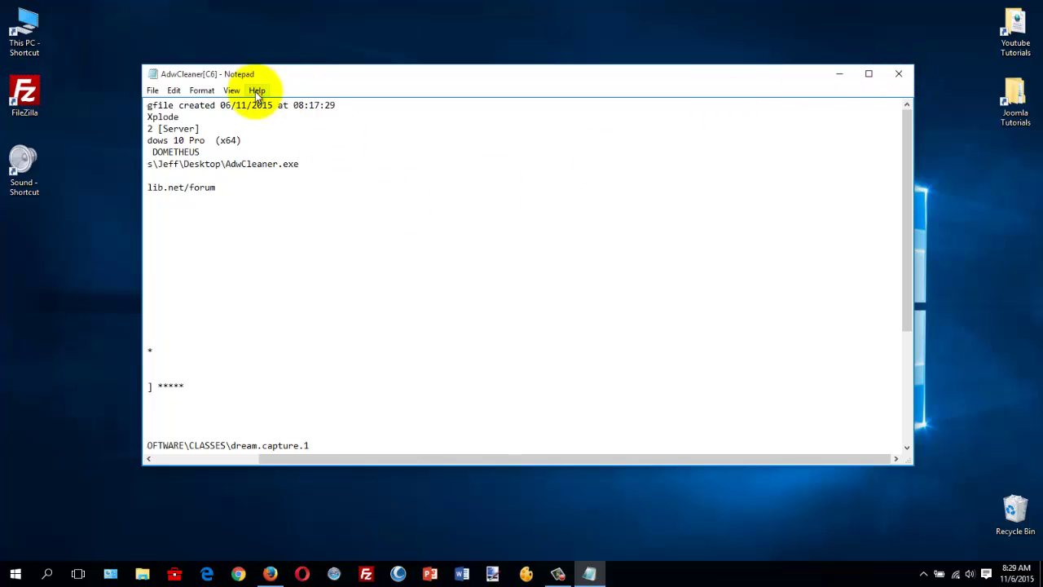
{"action": "left_click", "coordinate": [899, 74]}
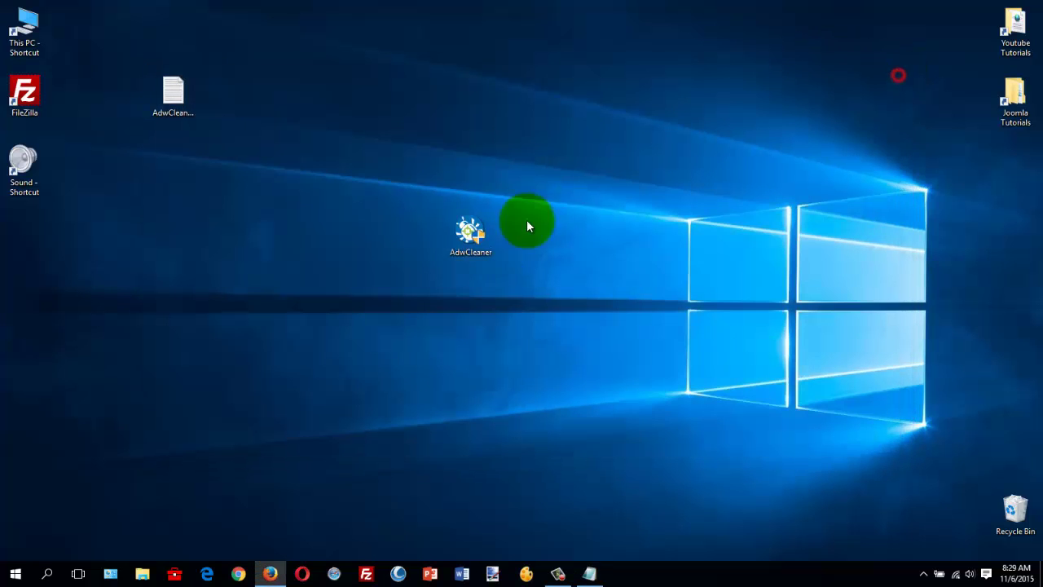
Step: Recycle the AdwCleaner log file, the C:\AdwCleaner folder with admin approval, and AdwCleaner.exe
{"action": "left_click_drag", "start_coordinate": [204, 118], "coordinate": [1015, 509]}
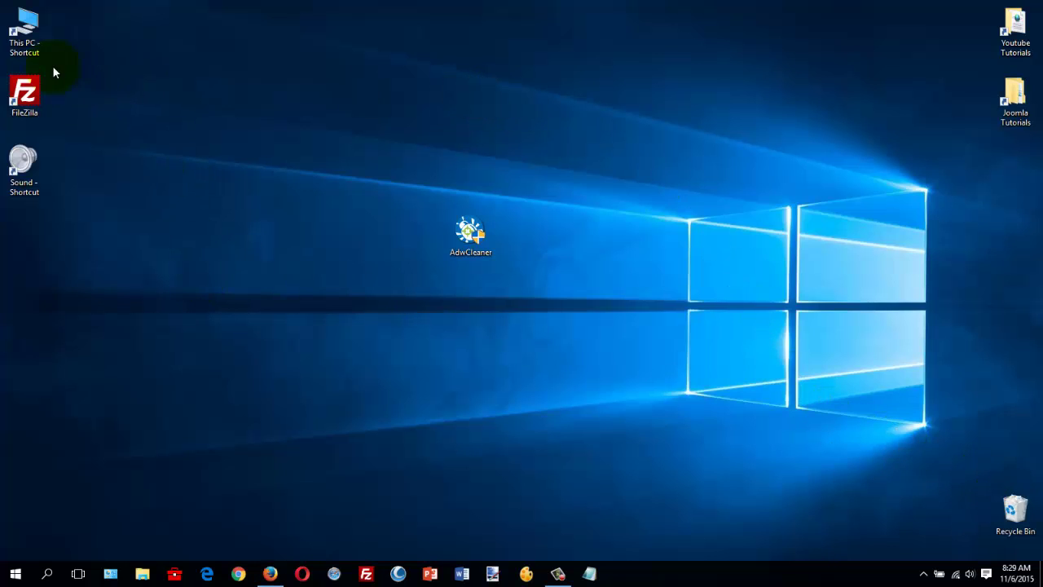
{"action": "double_click", "coordinate": [22, 22]}
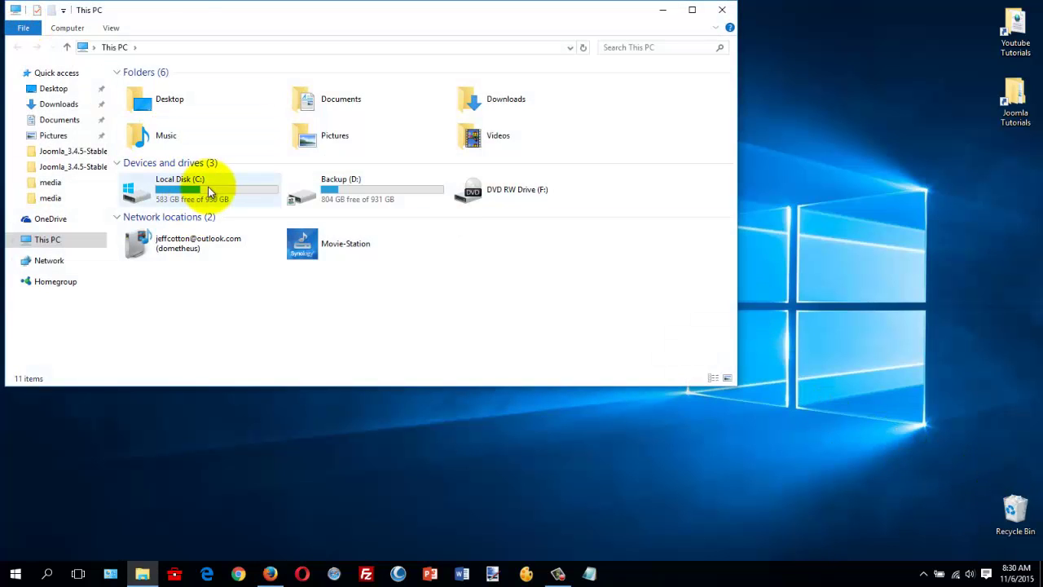
{"action": "double_click", "coordinate": [179, 193]}
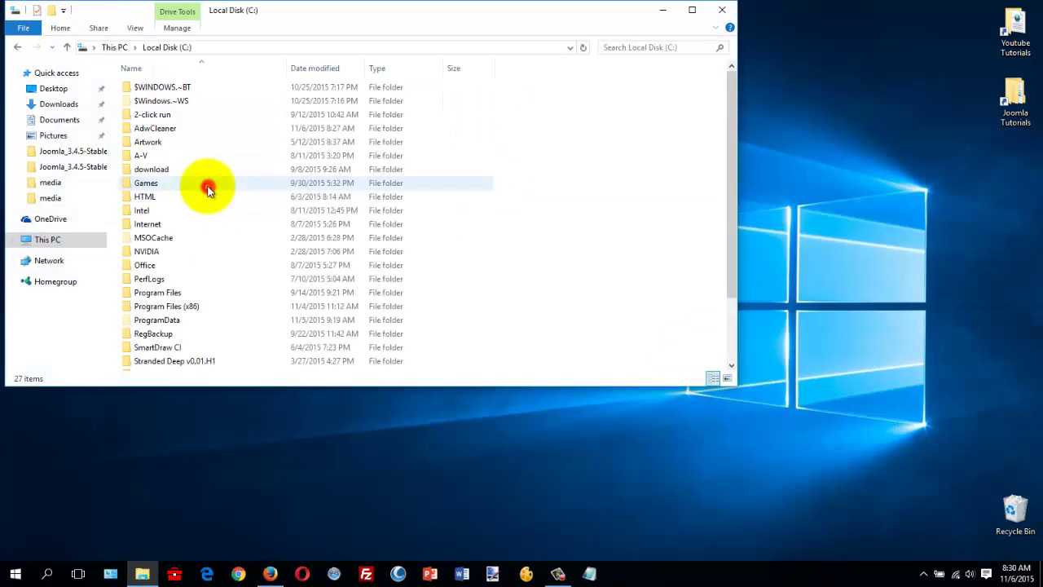
{"action": "left_click", "coordinate": [168, 130]}
{"action": "right_click", "coordinate": [167, 128]}
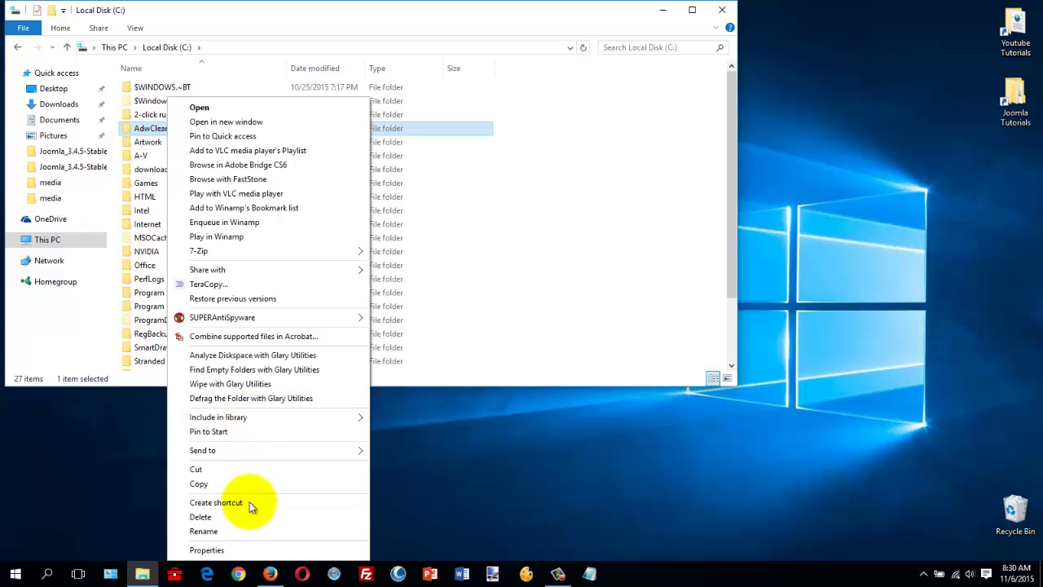
{"action": "left_click", "coordinate": [250, 517]}
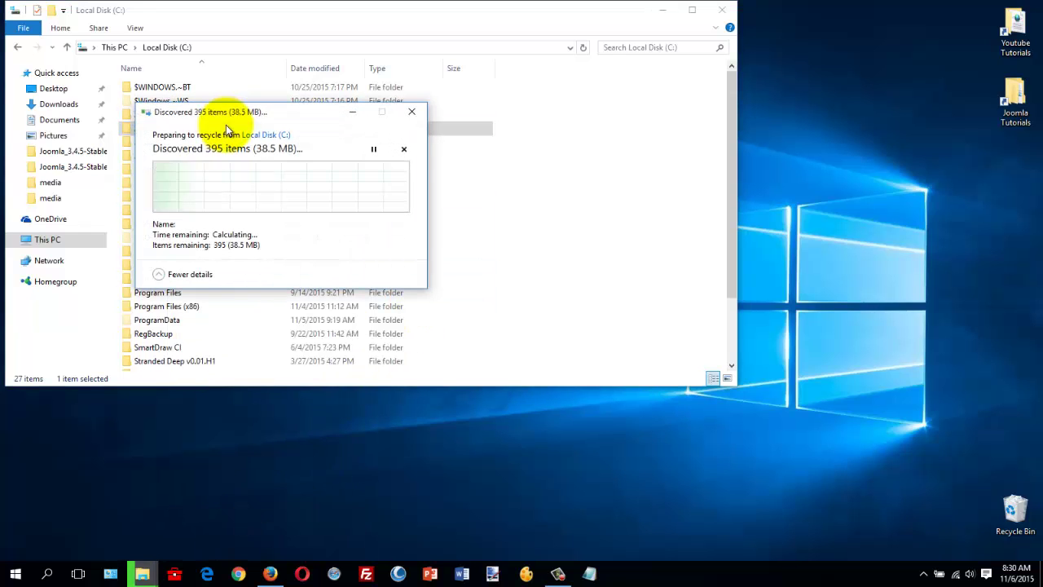
{"action": "left_click", "coordinate": [722, 9]}
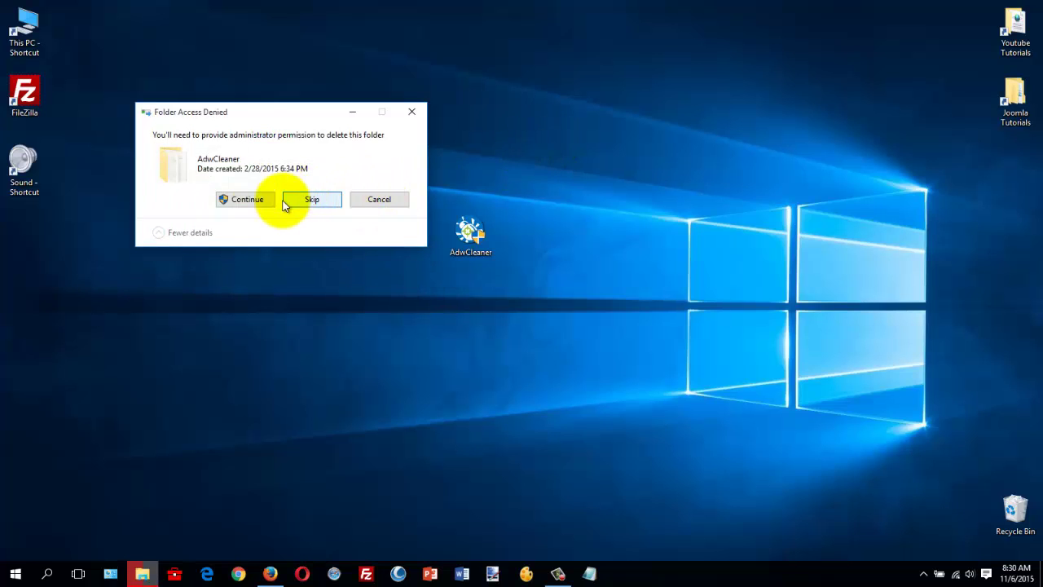
{"action": "left_click", "coordinate": [256, 203]}
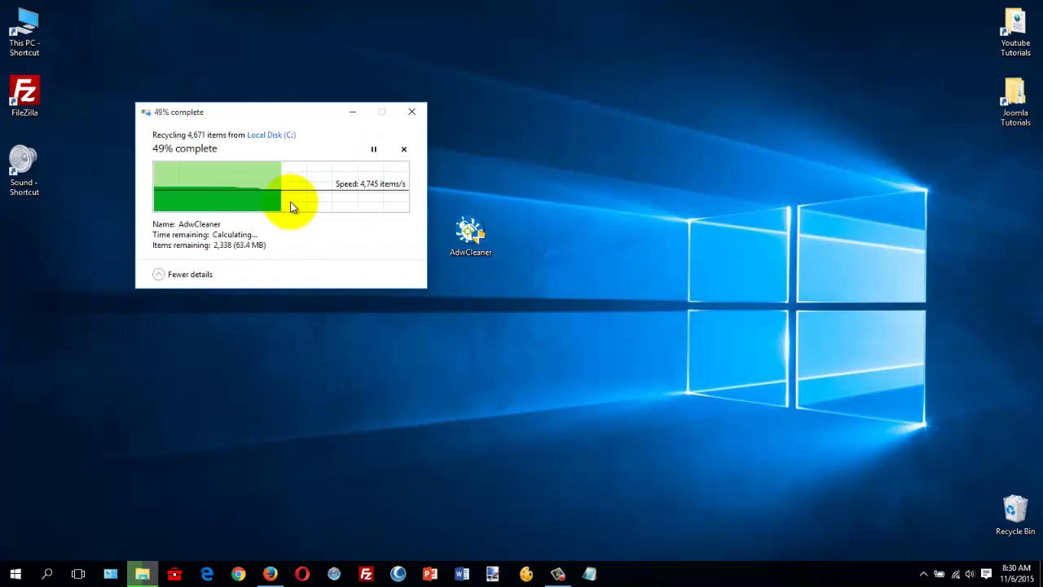
{"action": "left_click_drag", "start_coordinate": [461, 234], "coordinate": [1012, 508]}
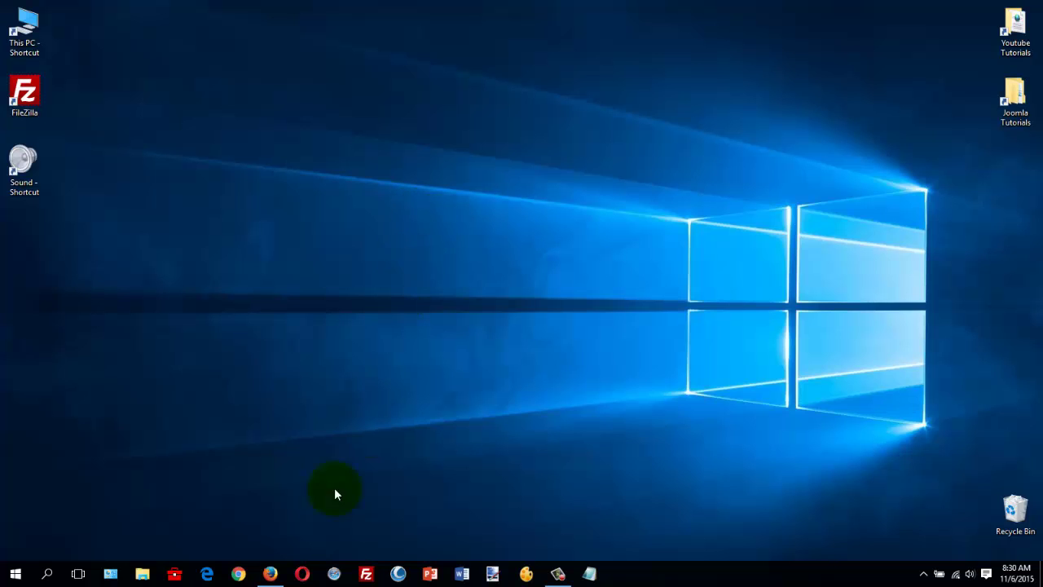
Step: Restore Firefox on the Quiet-Waters home page tab, scrolled up to the header
{"action": "left_click", "coordinate": [270, 574]}
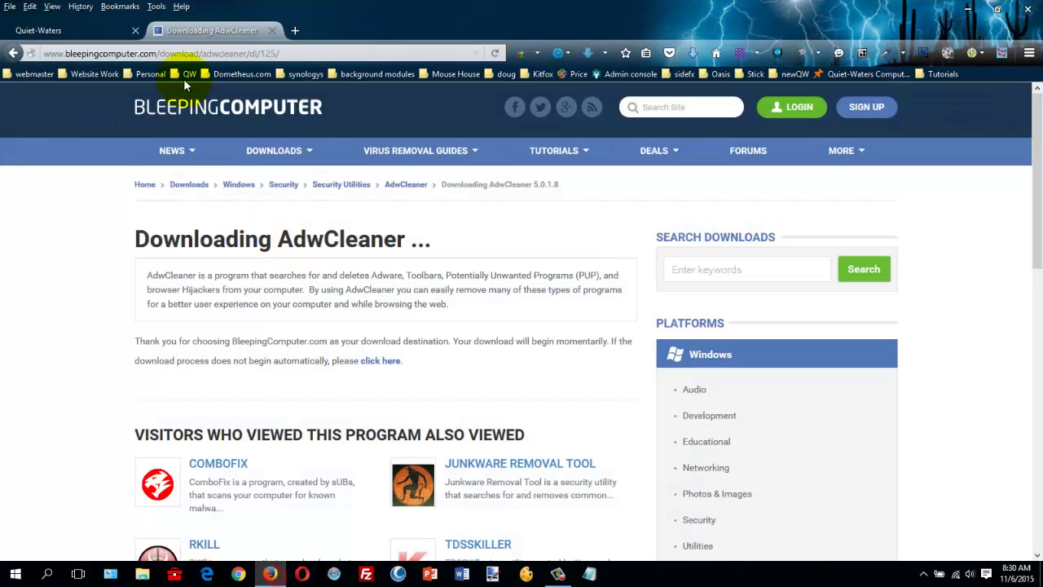
{"action": "left_click", "coordinate": [96, 33]}
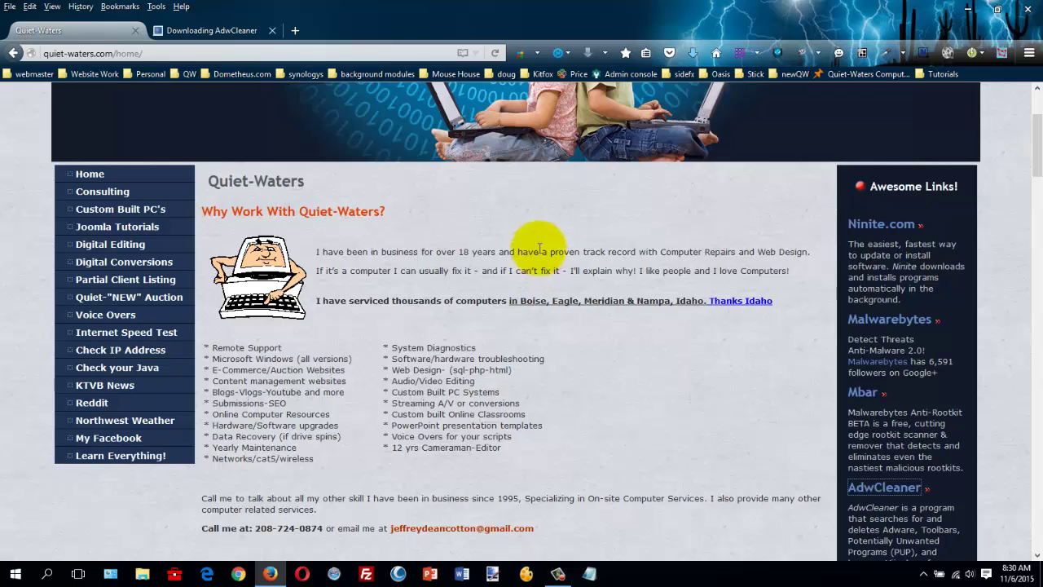
{"action": "scroll", "coordinate": [537, 269], "scroll_direction": "up", "scroll_amount": 3}
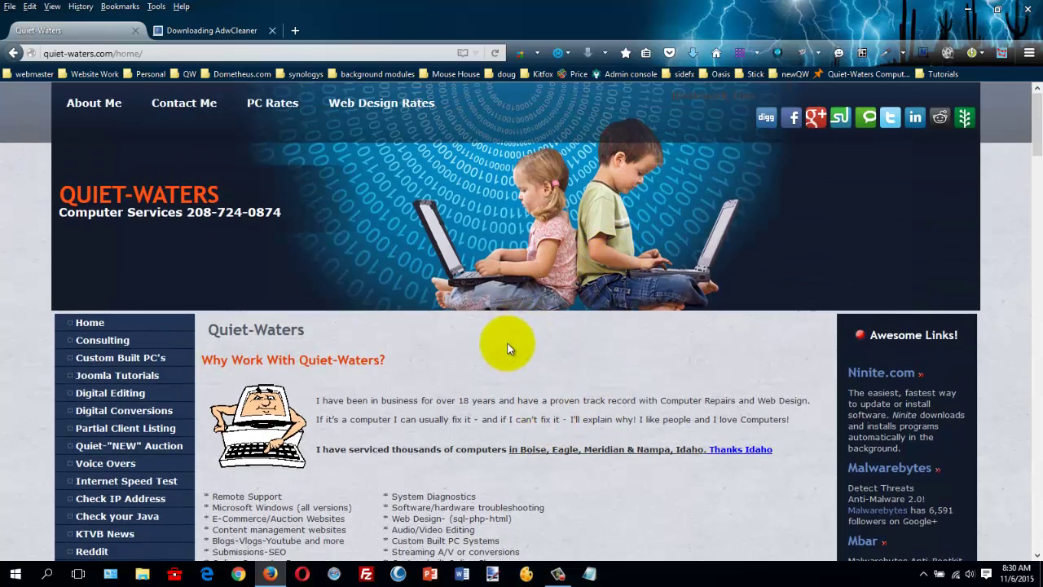